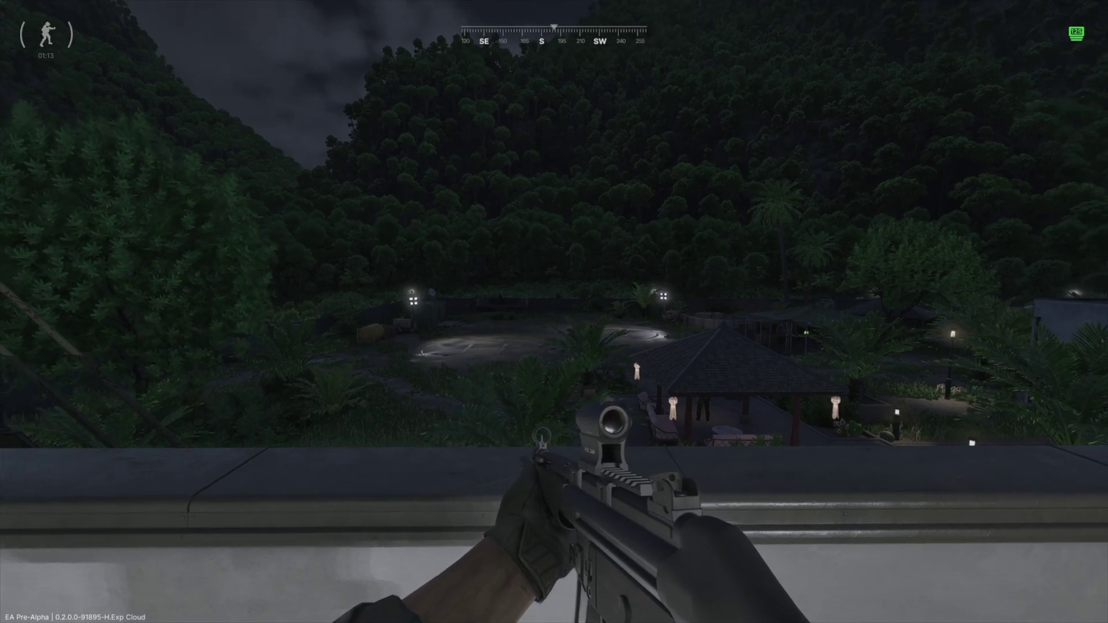
# Open the graphics settings for a brief look and return to the game.
pyautogui.press('Tab')
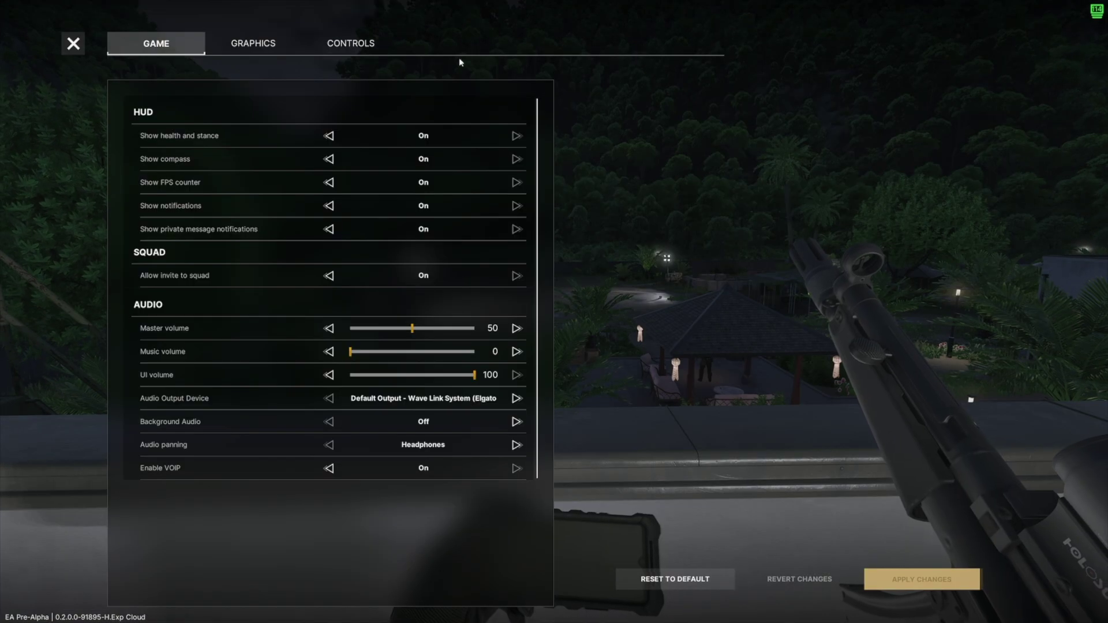
pyautogui.click(271, 45)
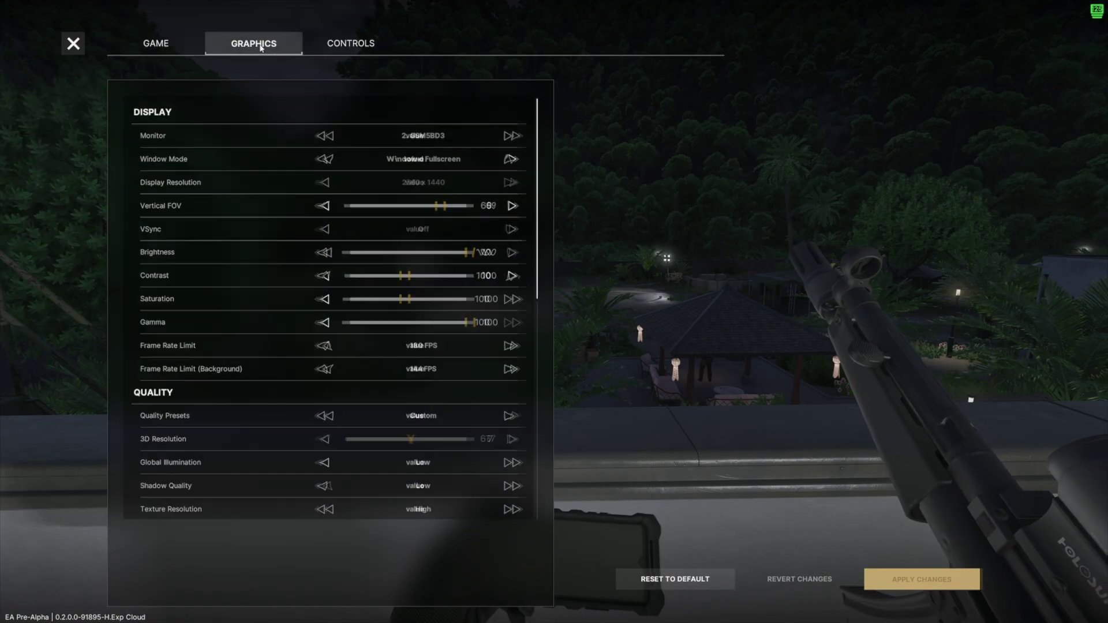
pyautogui.press('Escape')
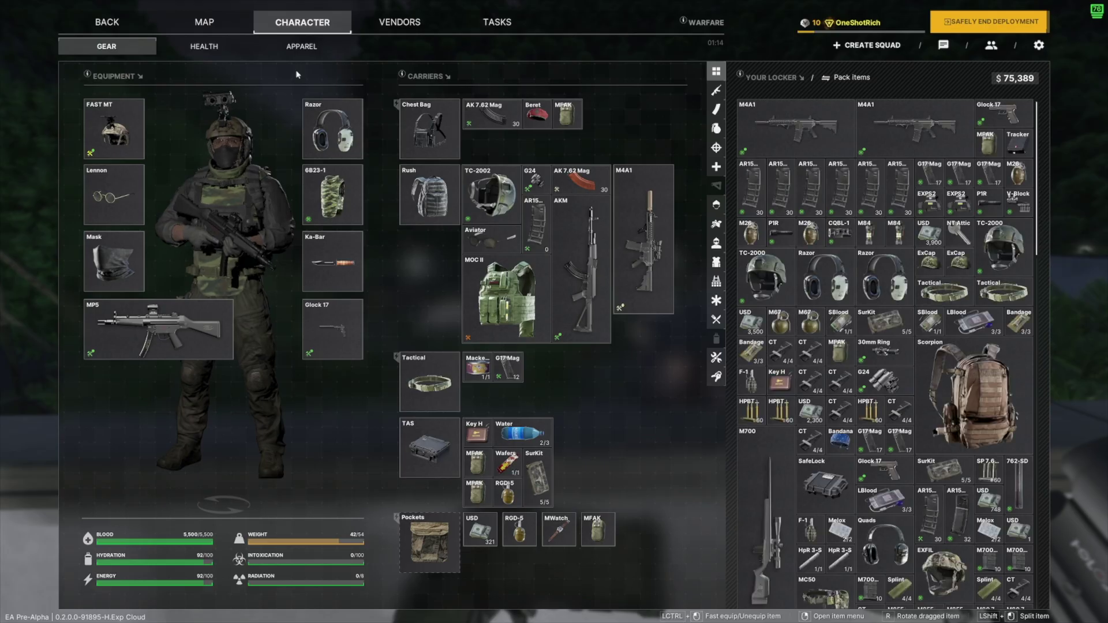
pyautogui.press('Tab')
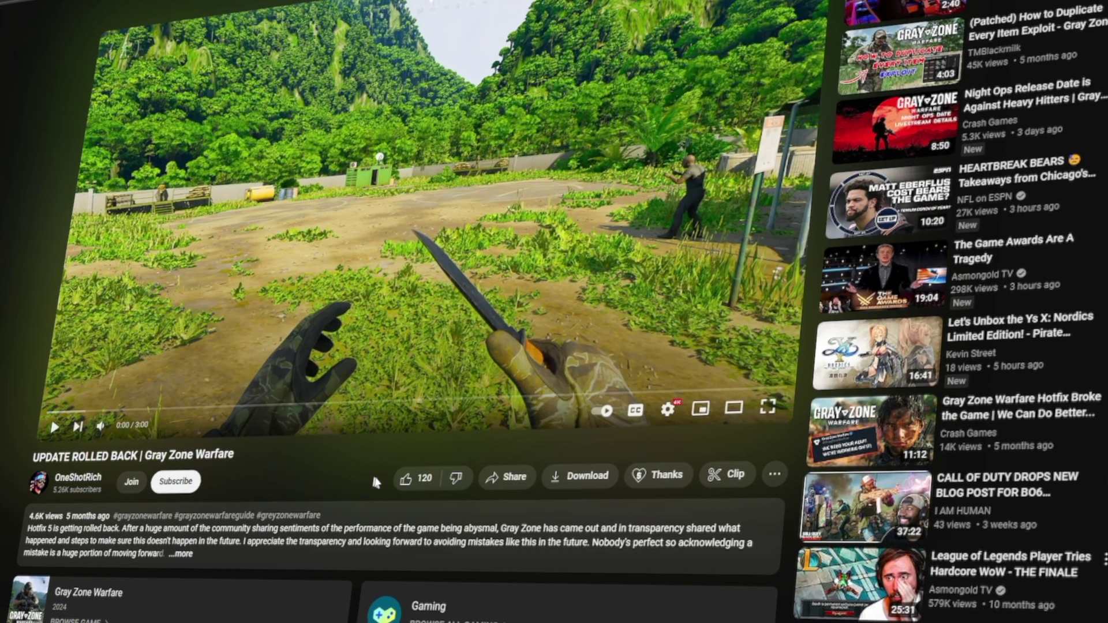
# On YouTube, like the video "UPDATE ROLLED BACK | Gray Zone Warfare" and subscribe to its channel.
pyautogui.click(404, 470)
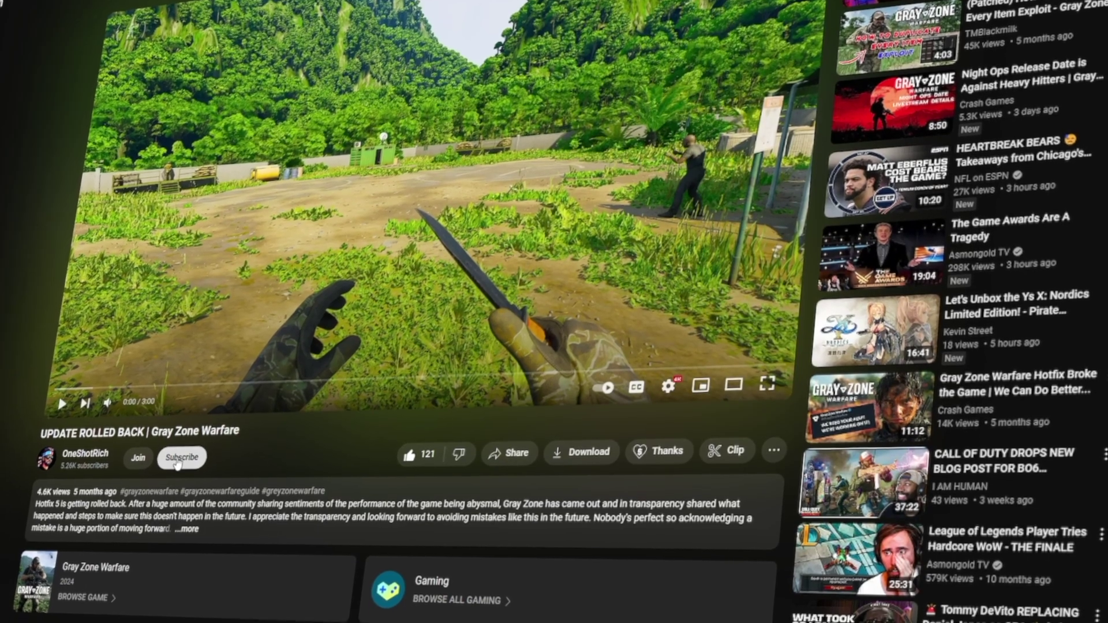
pyautogui.click(182, 470)
pyautogui.click(229, 449)
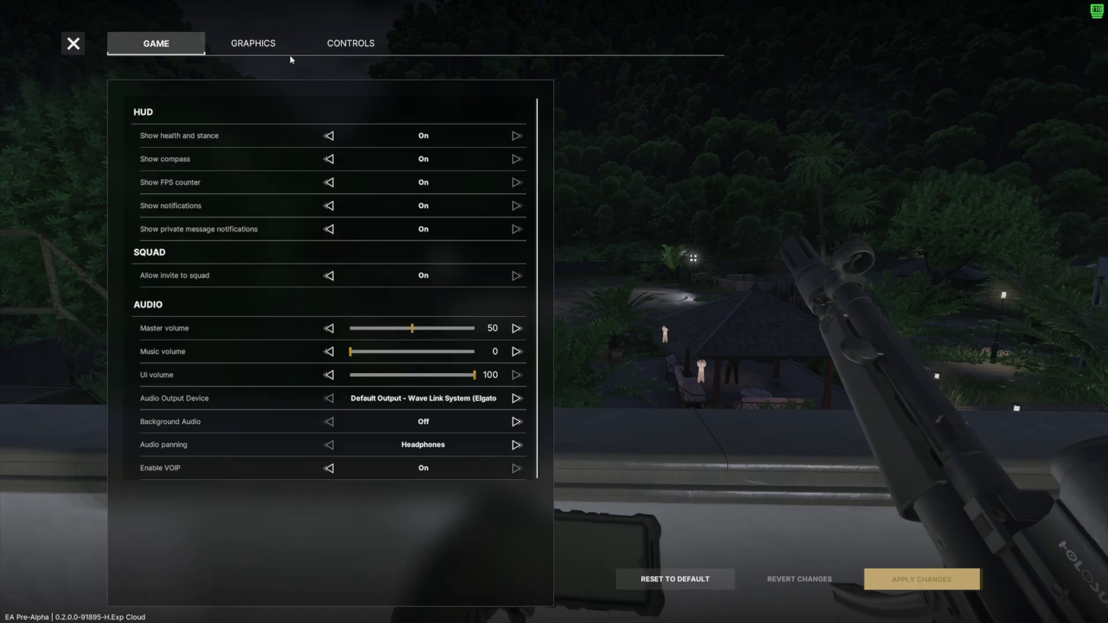
# Examine the display and quality options in the Gray Zone Warfare graphics settings, from Monitor to Texture Resolution, and leave the settings.
pyautogui.click(254, 44)
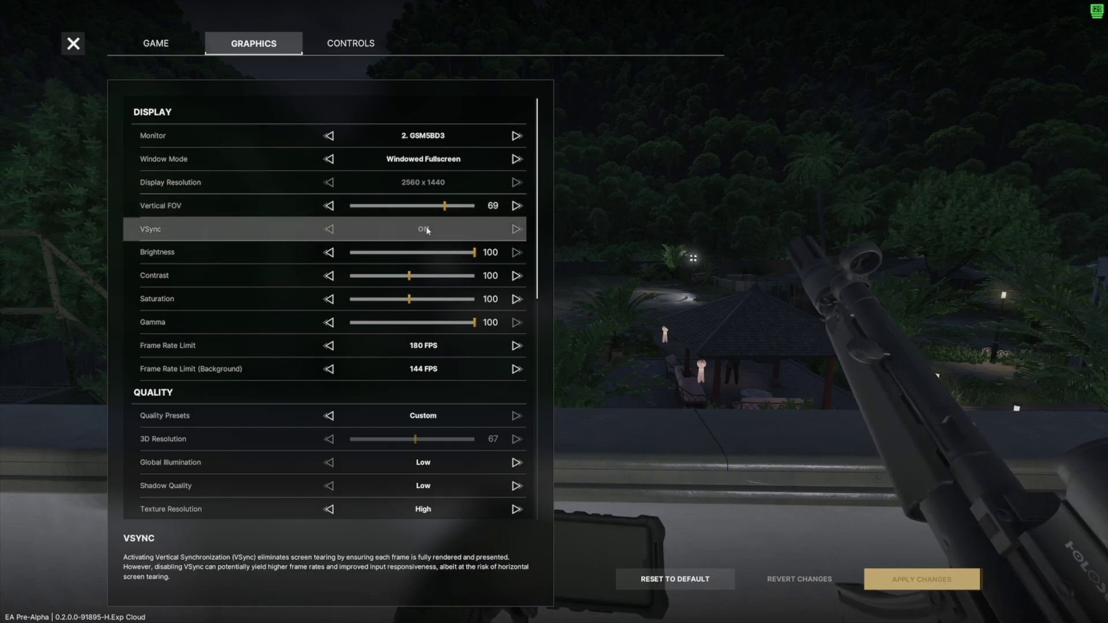
pyautogui.scroll(-1, 421, 254)
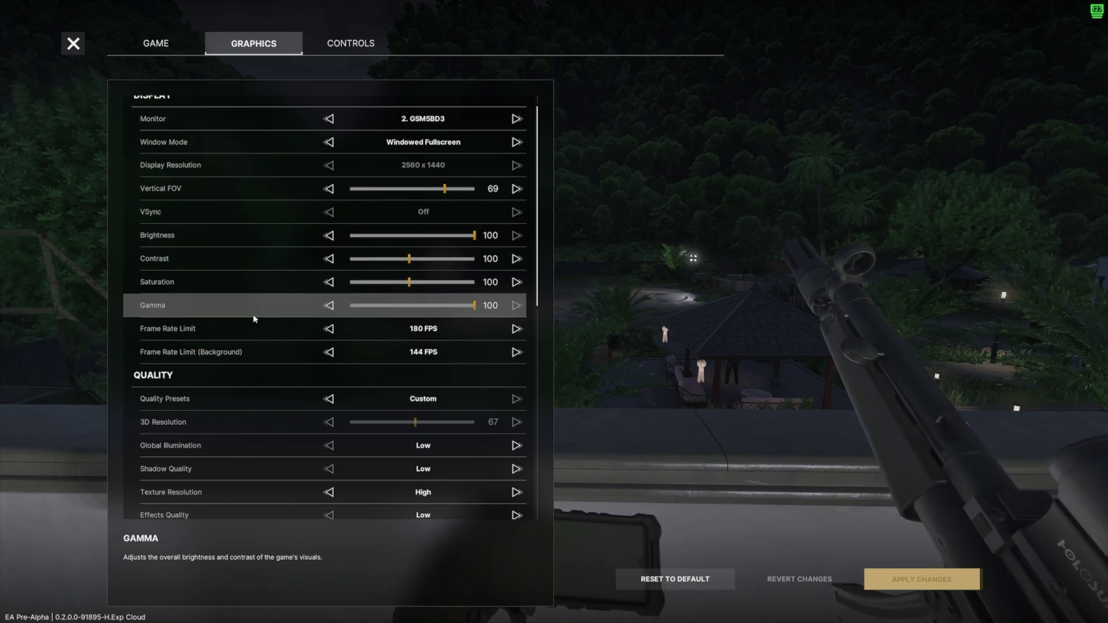
pyautogui.scroll(-2, 277, 320)
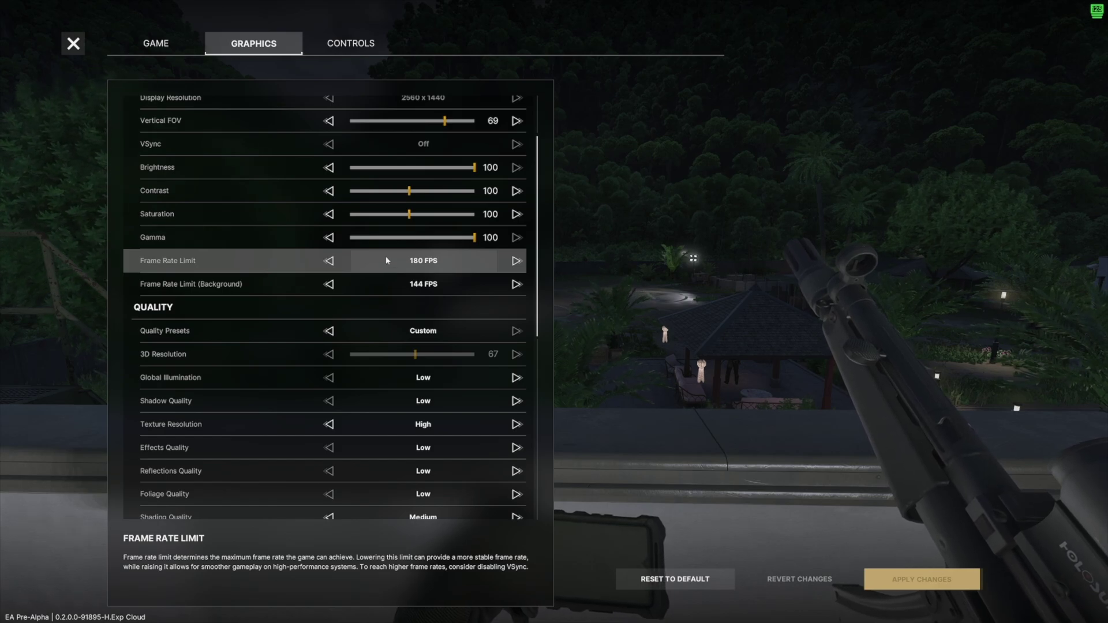
pyautogui.scroll(-2, 427, 287)
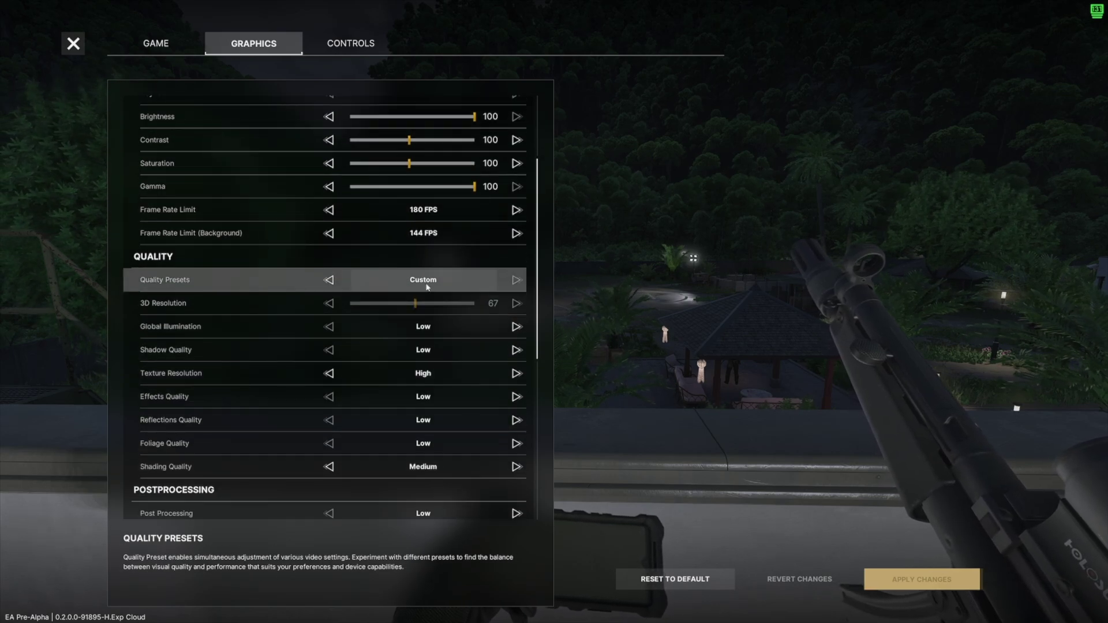
pyautogui.scroll(-3, 442, 278)
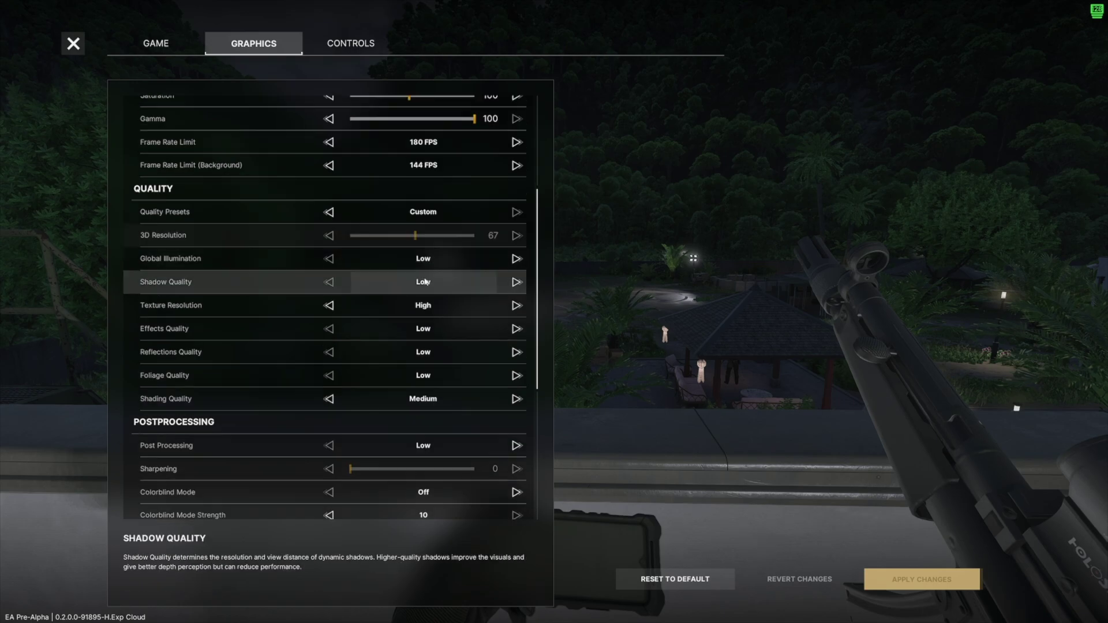
pyautogui.scroll(-2, 434, 255)
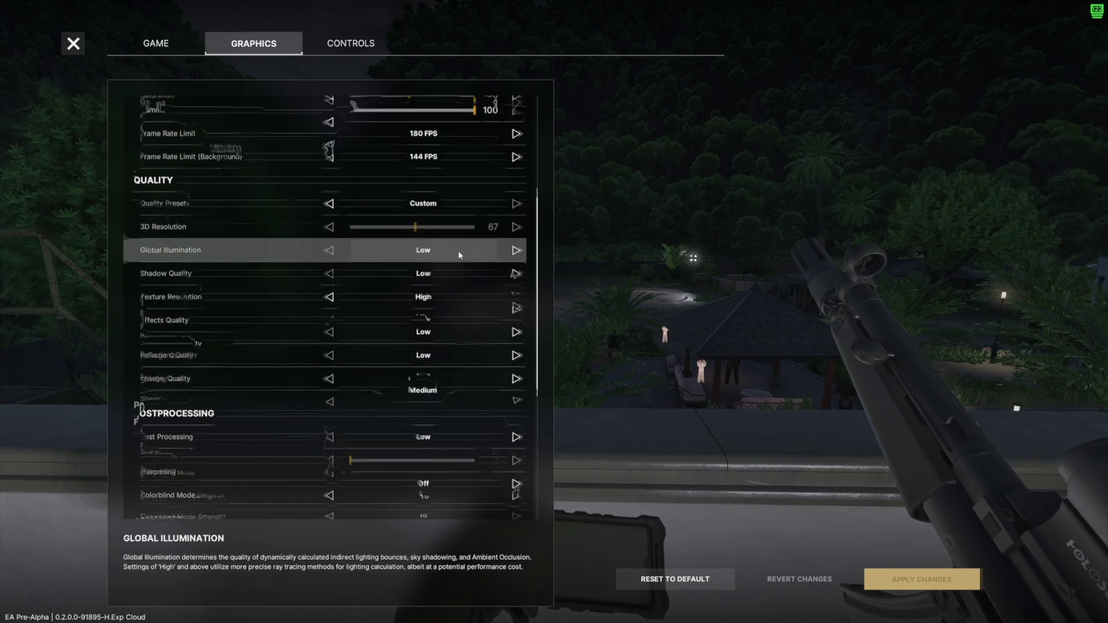
pyautogui.scroll(3, 444, 254)
pyautogui.scroll(-1, 432, 260)
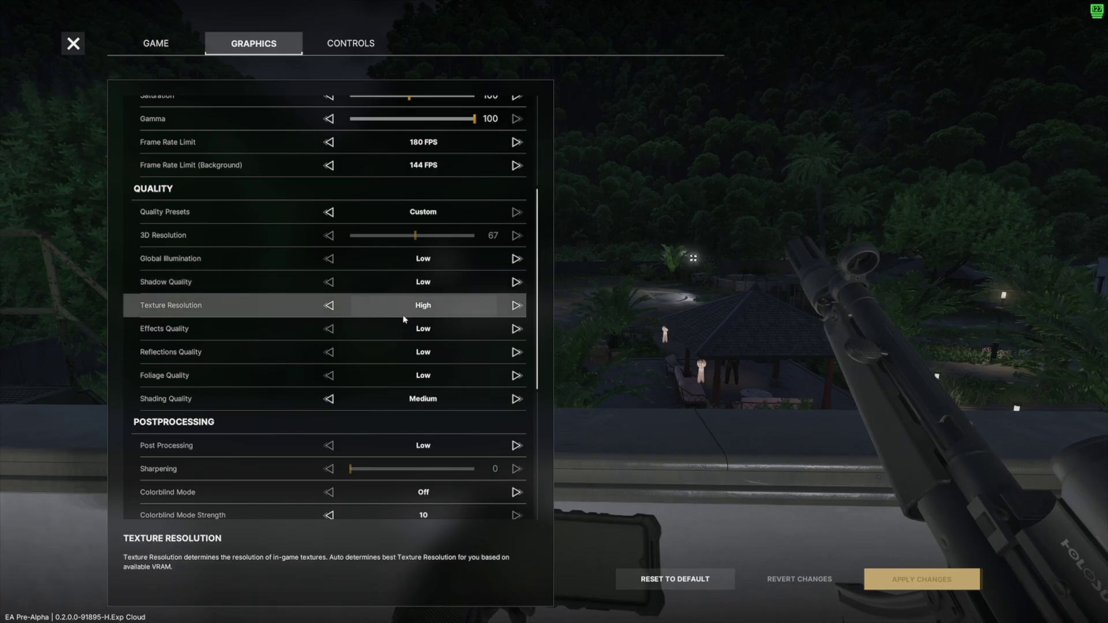
pyautogui.press('Escape')
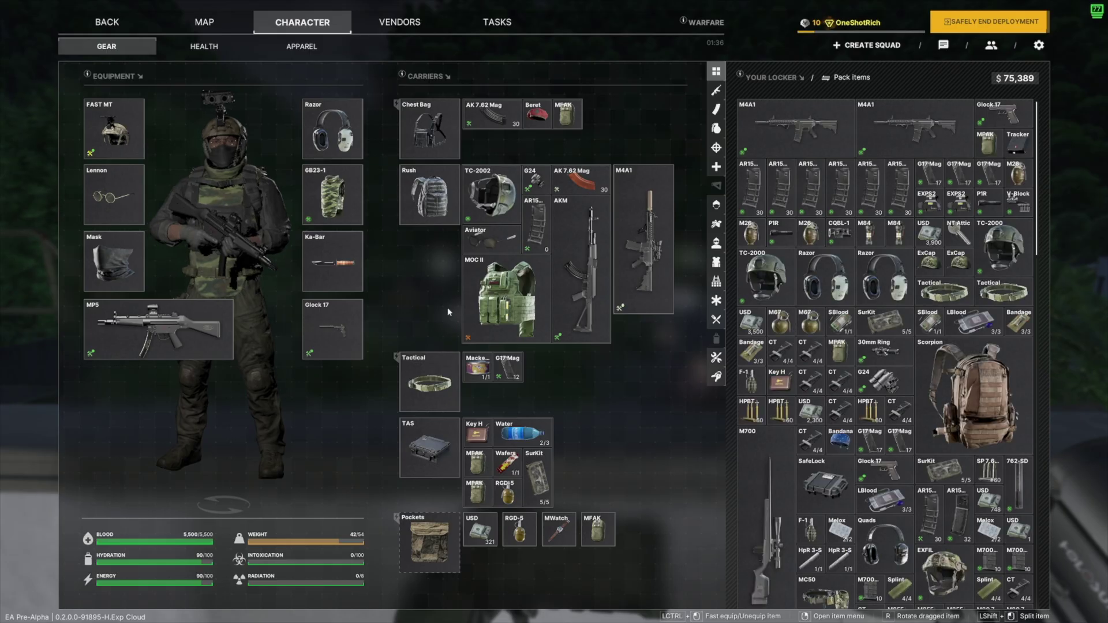
# Reopen the graphics settings and examine the quality options from Global Illumination to Shading Quality.
pyautogui.moveTo(230, 263); pyautogui.dragTo(357, 438)
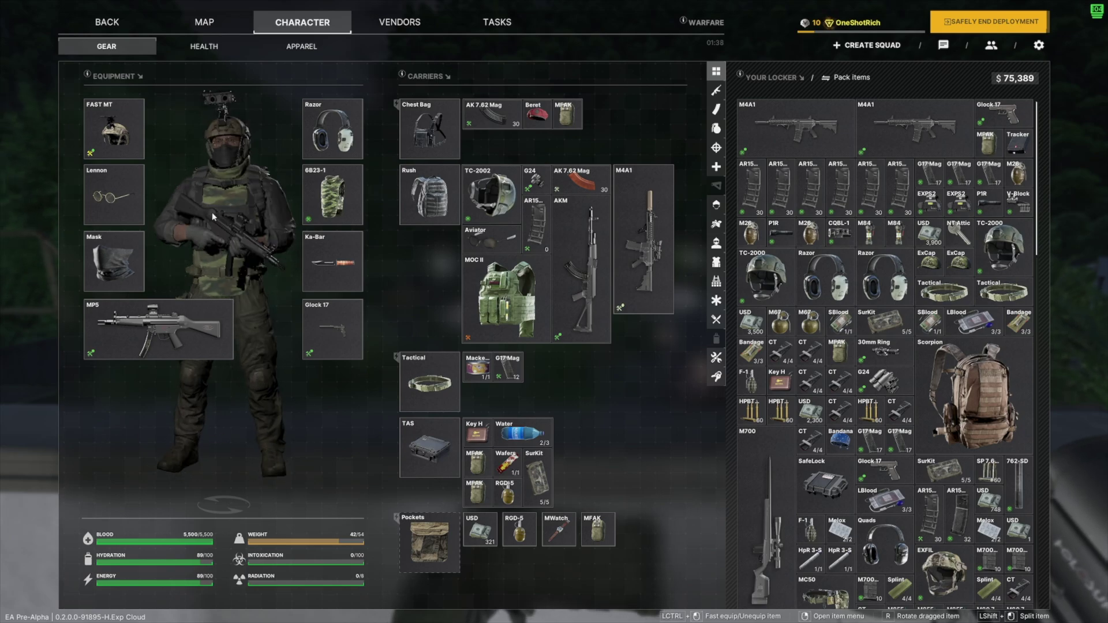
pyautogui.click(1035, 48)
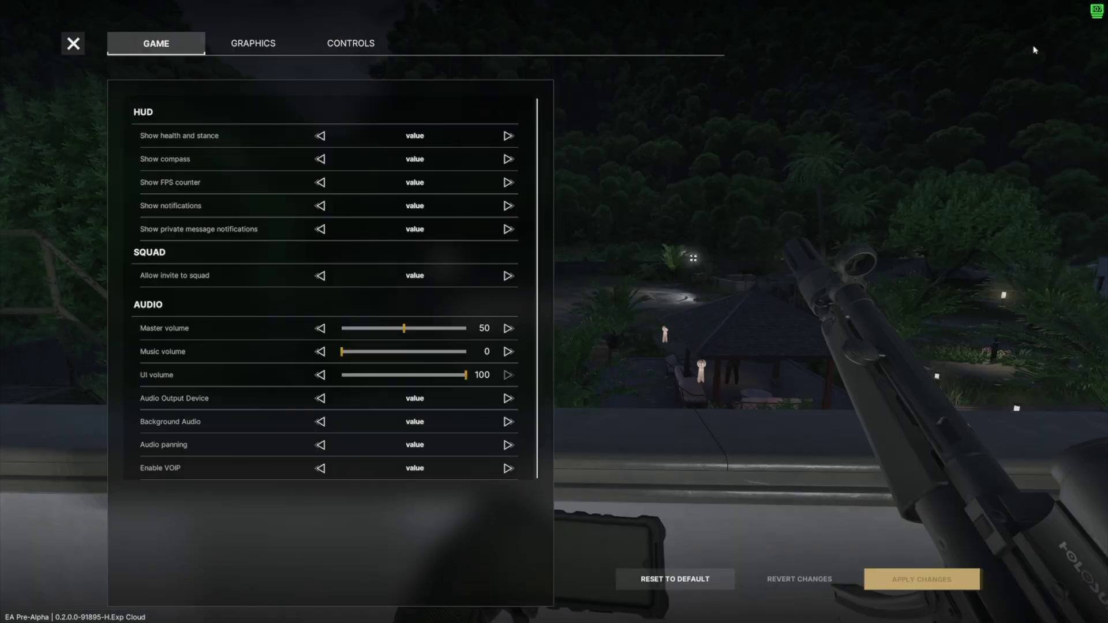
pyautogui.click(254, 44)
pyautogui.scroll(-4, 254, 170)
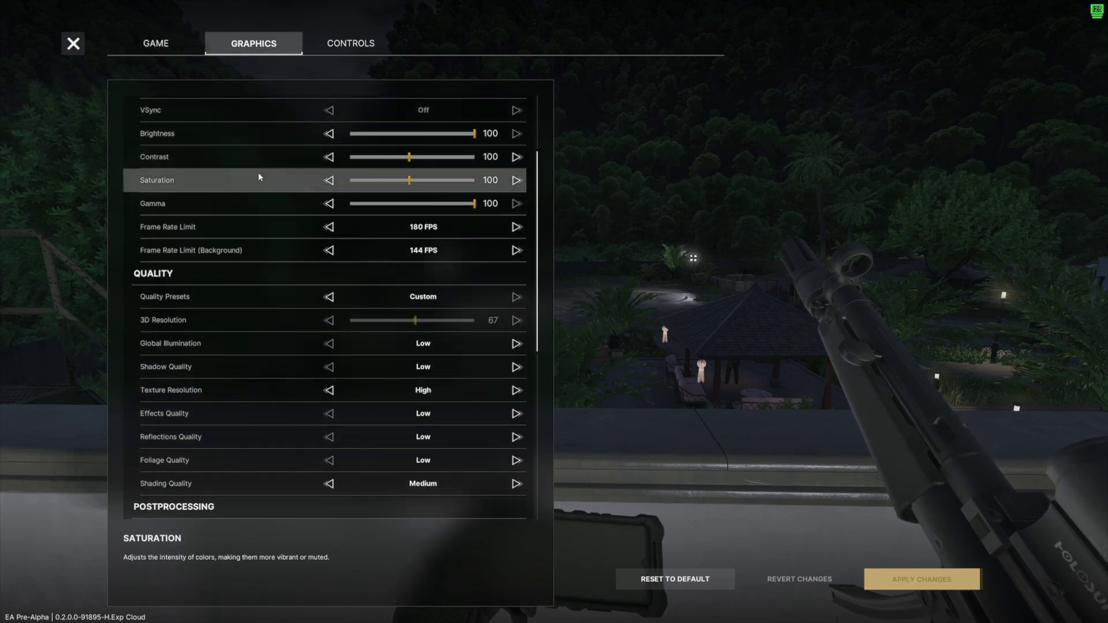
pyautogui.scroll(-1, 259, 177)
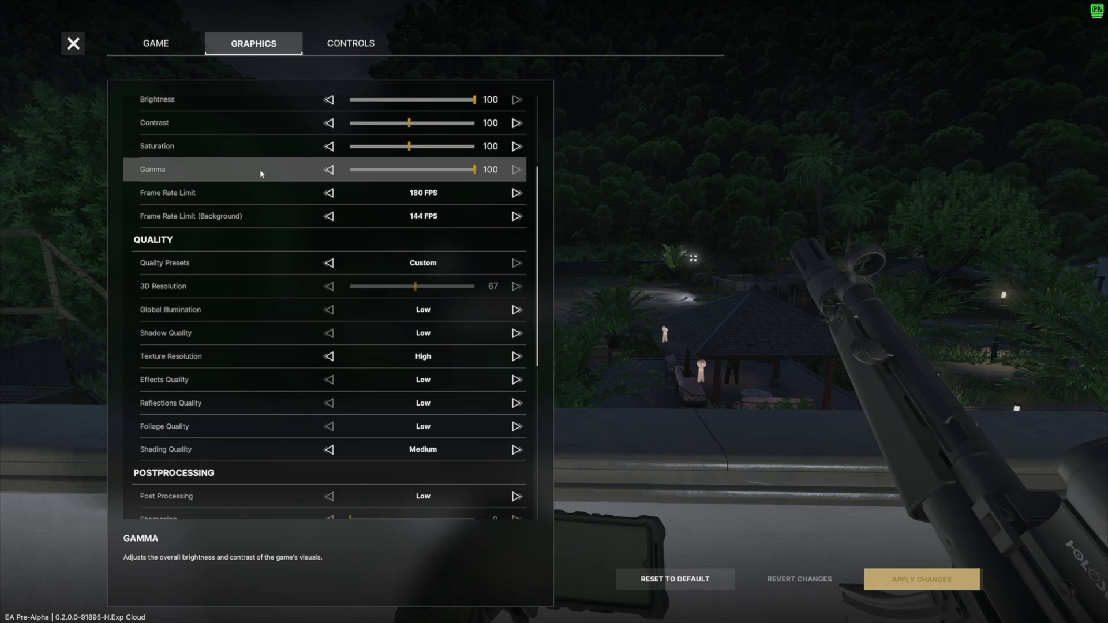
pyautogui.scroll(-2, 300, 191)
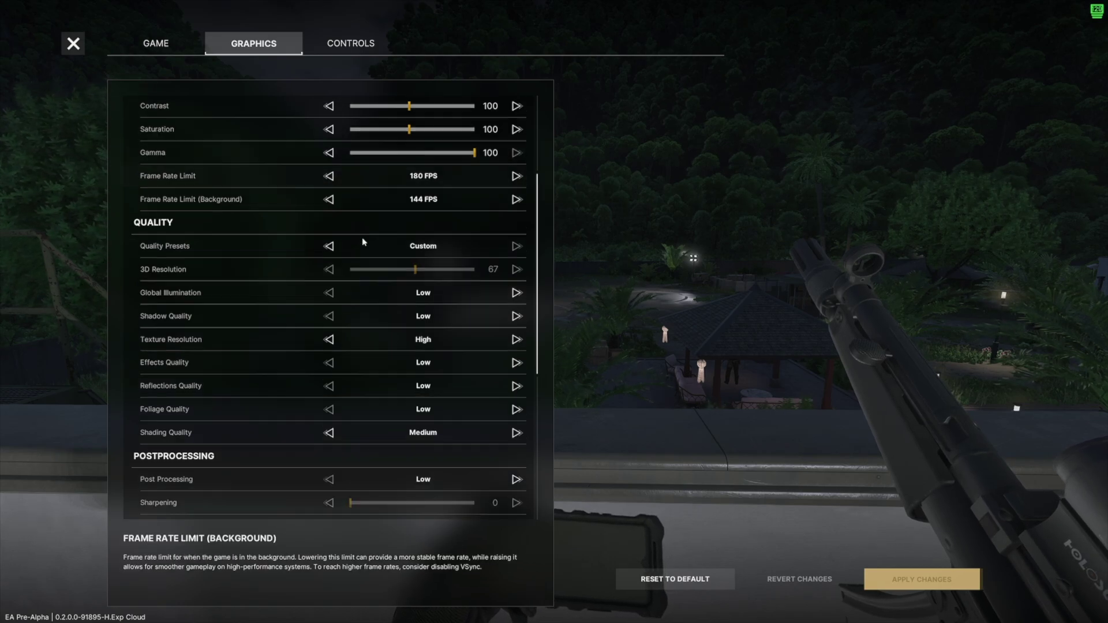
pyautogui.scroll(-1, 322, 278)
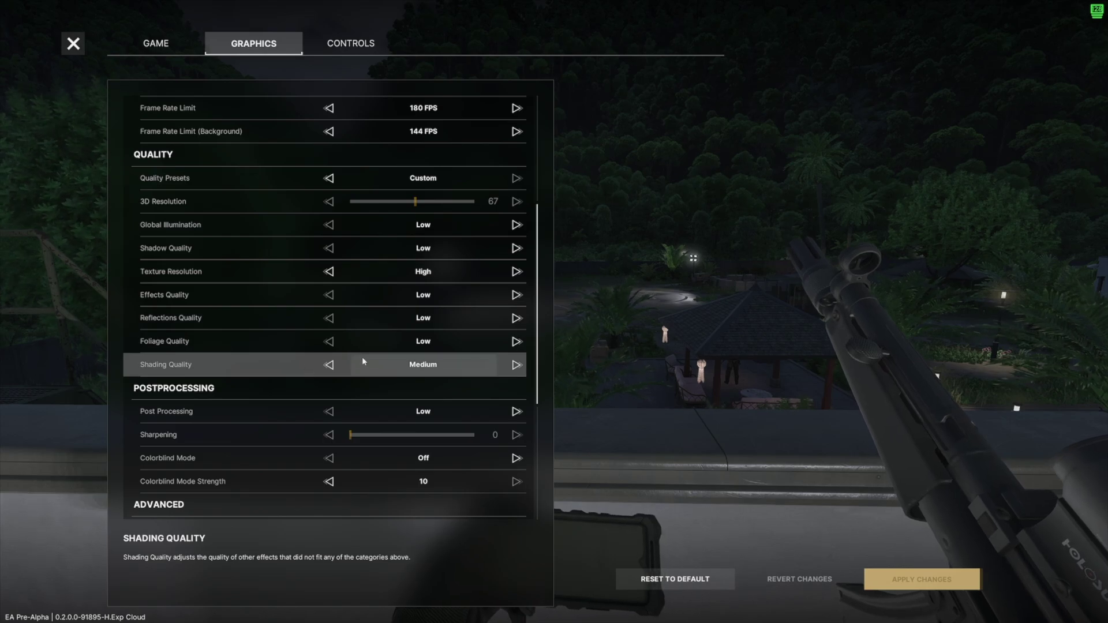
# Examine the postprocessing options and the advanced upscaling and NVidia DLSS options in the graphics settings.
pyautogui.scroll(-3, 362, 356)
pyautogui.scroll(1, 364, 359)
pyautogui.scroll(-1, 364, 360)
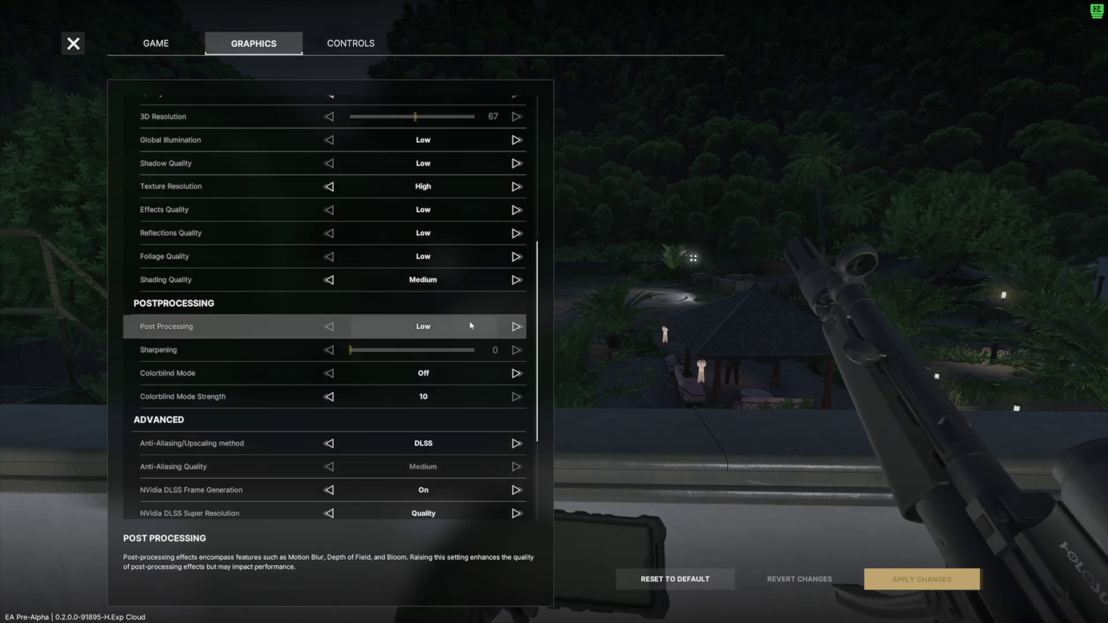
pyautogui.scroll(-1, 354, 333)
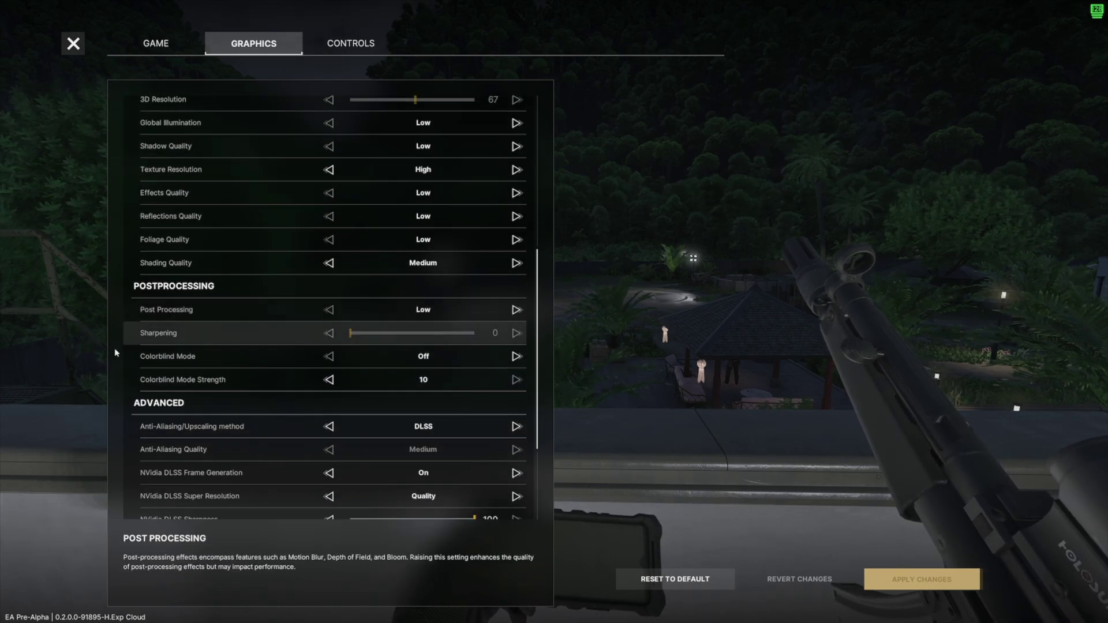
pyautogui.scroll(-2, 362, 352)
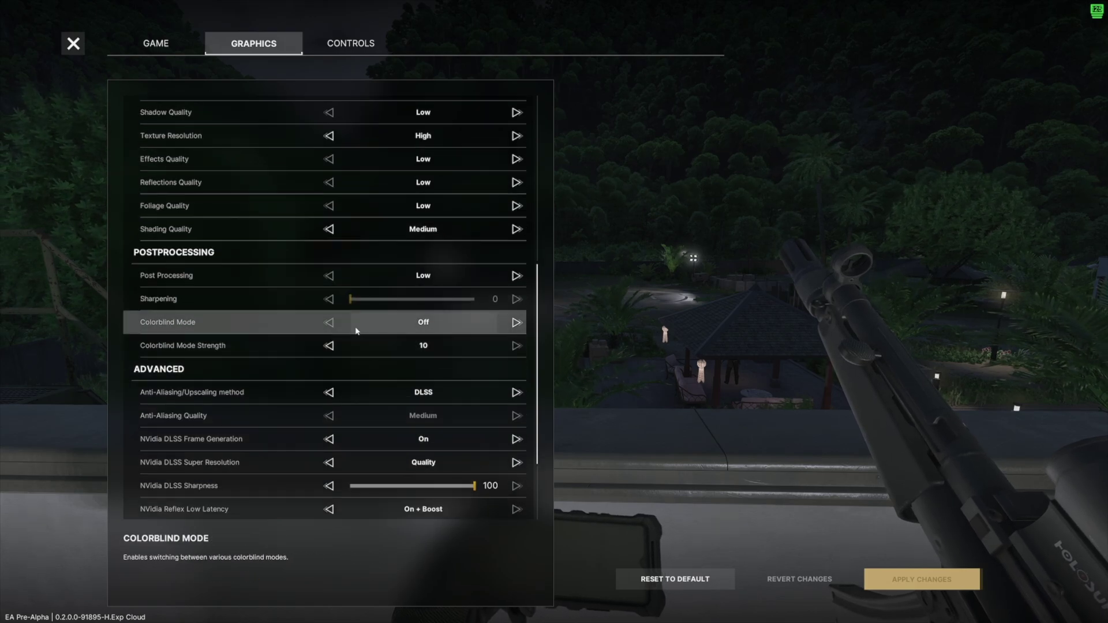
pyautogui.scroll(-3, 370, 324)
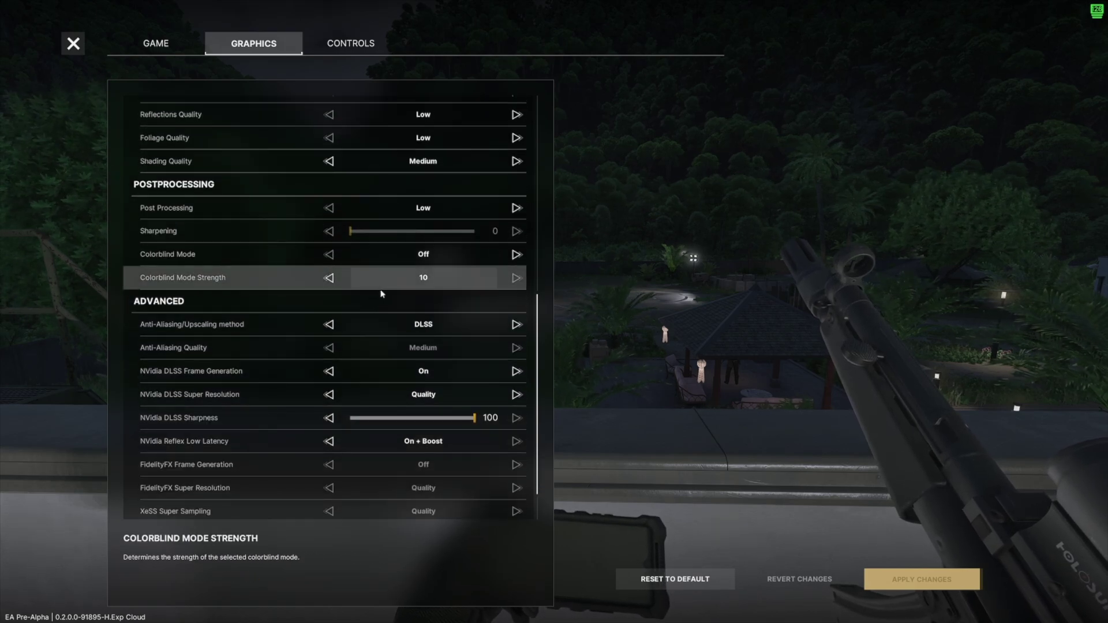
pyautogui.scroll(-2, 376, 275)
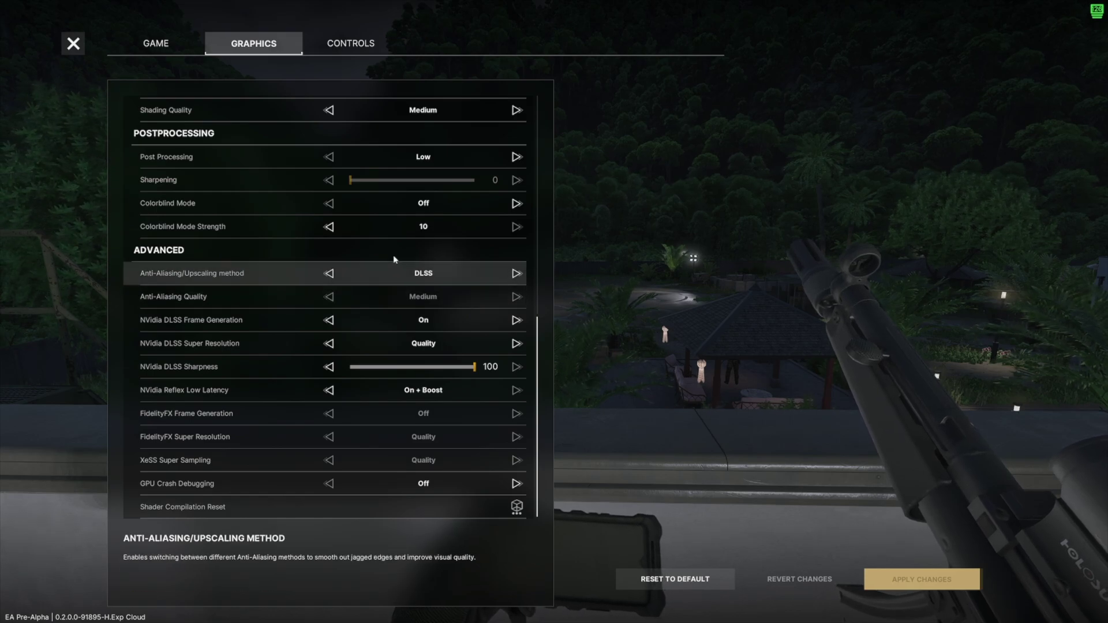
# Try another Anti-Aliasing/Upscaling method and switch it back to DLSS.
pyautogui.moveTo(402, 299)
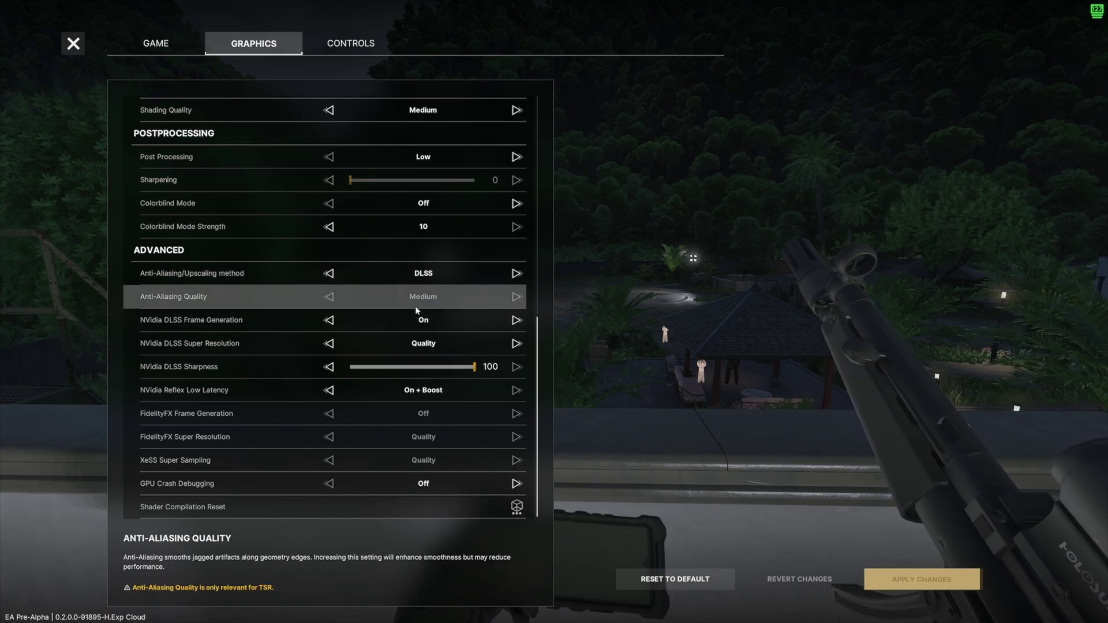
pyautogui.click(329, 272)
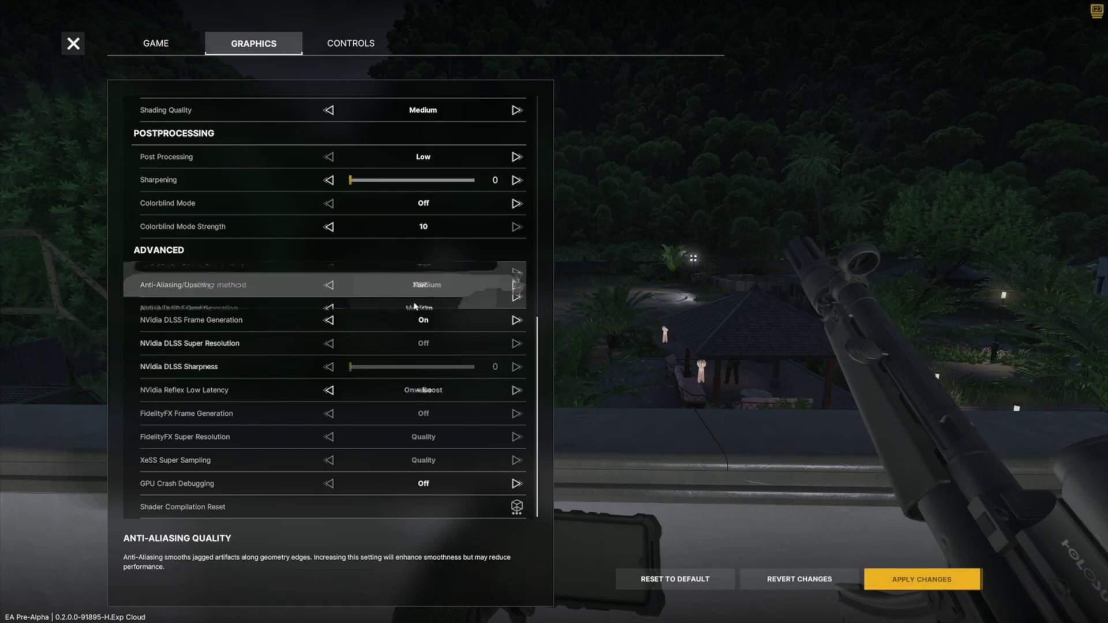
pyautogui.click(516, 273)
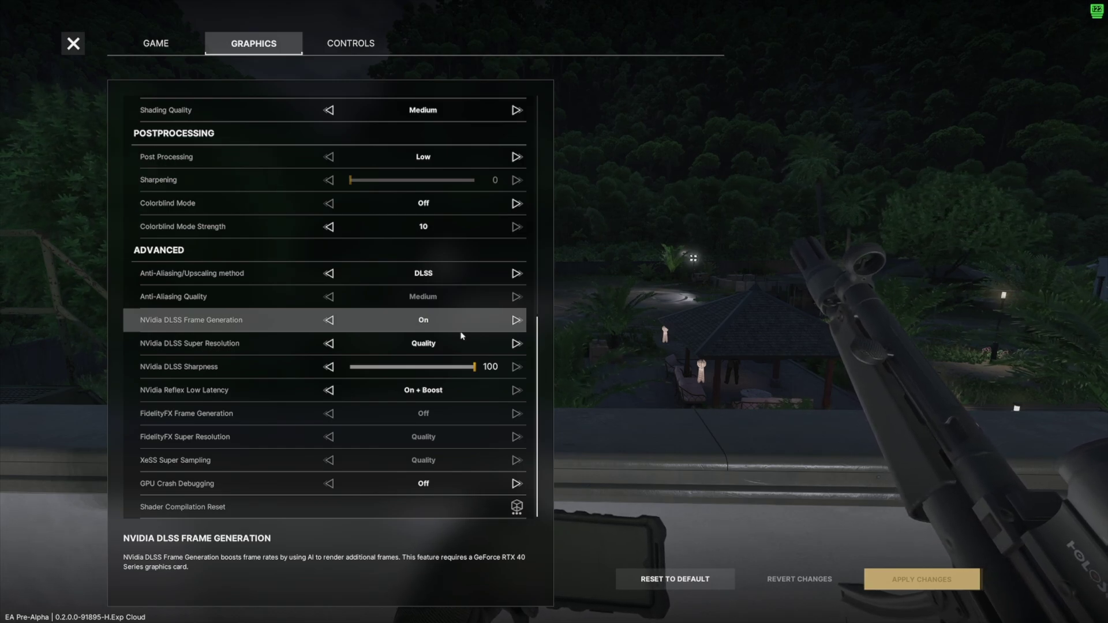
# Try the Balanced and Performance modes for NVidia DLSS Super Resolution and return it to Quality.
pyautogui.click(477, 354)
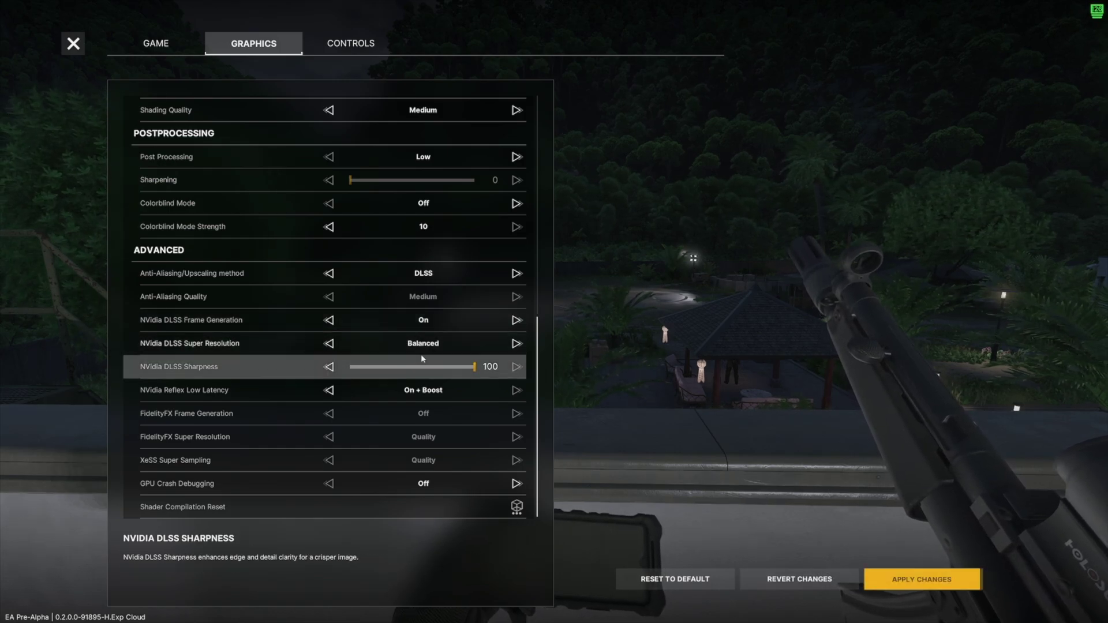
pyautogui.click(461, 354)
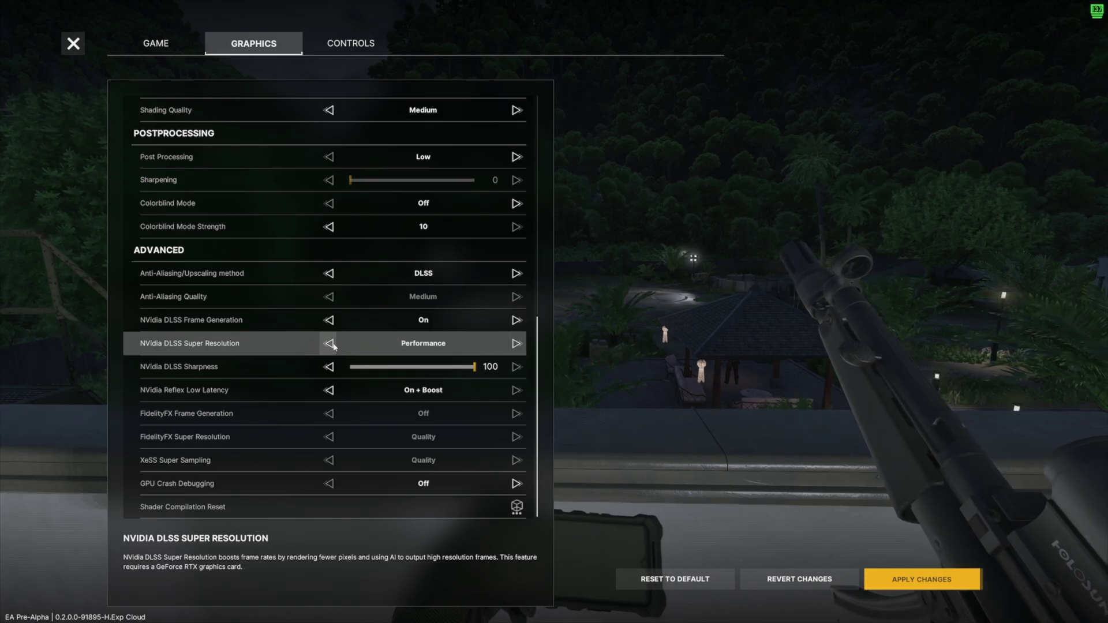
pyautogui.click(330, 343)
pyautogui.click(330, 344)
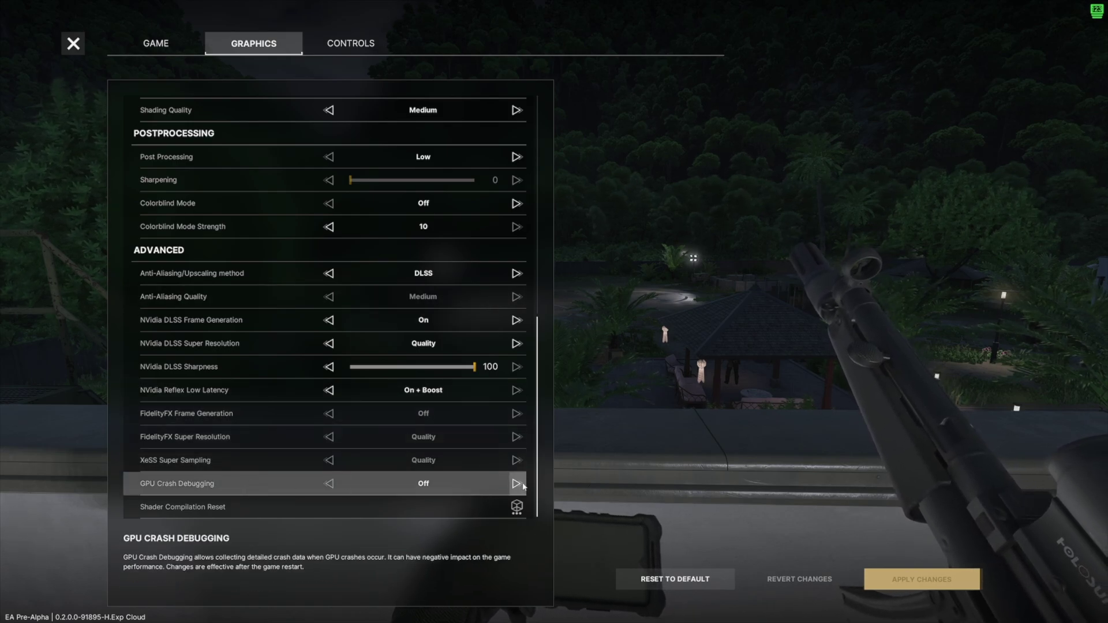
# Open the game settings to examine the HUD, squad and audio options.
pyautogui.scroll(10, 348, 459)
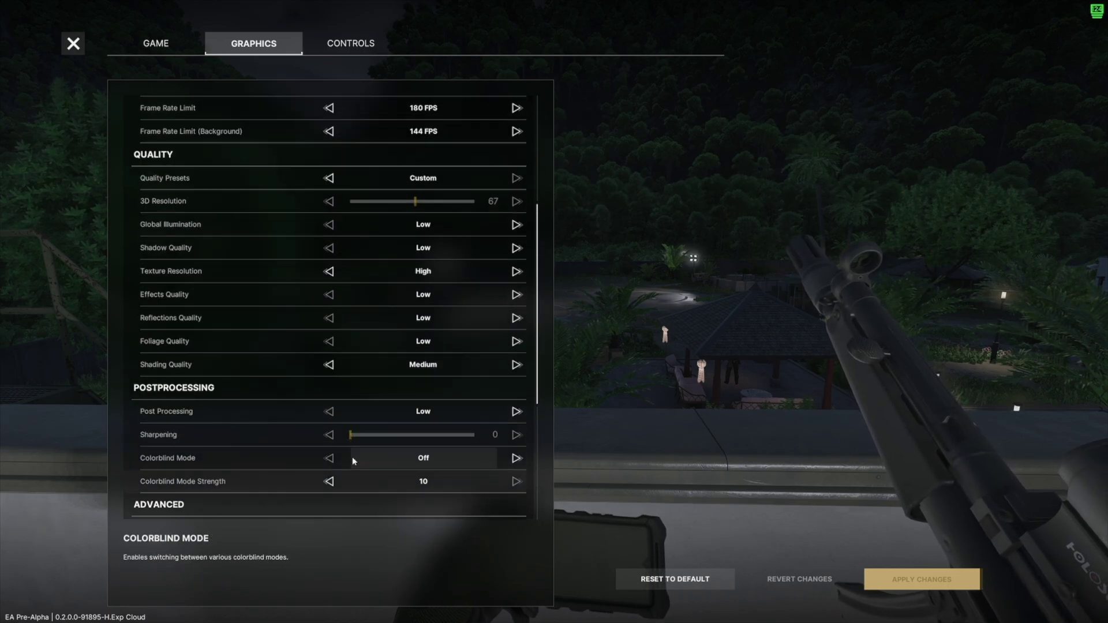
pyautogui.scroll(2, 350, 456)
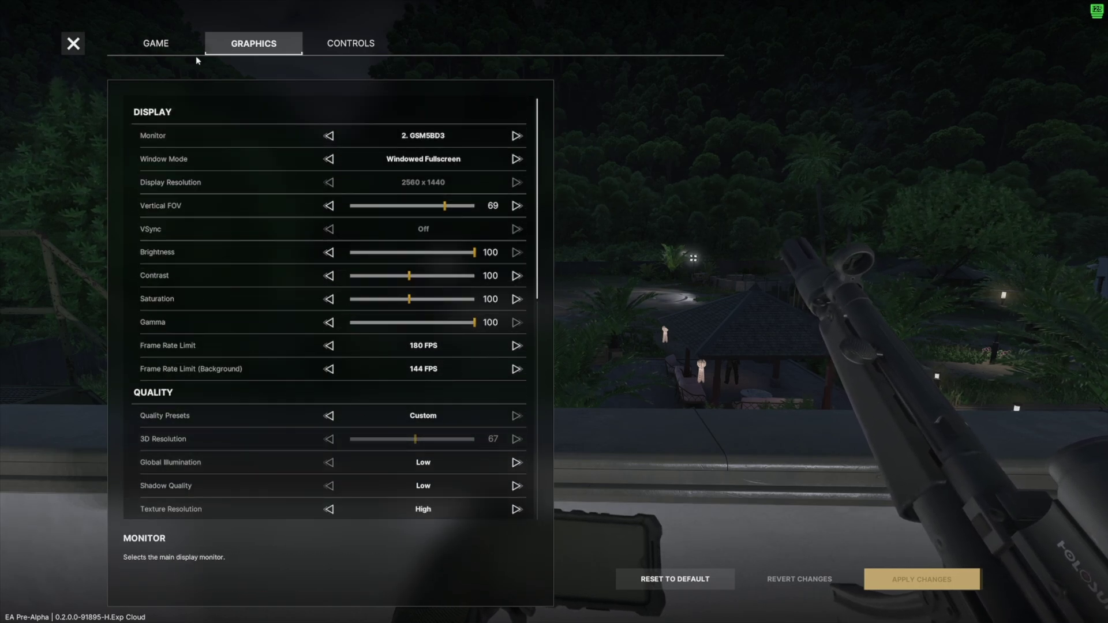
pyautogui.click(185, 43)
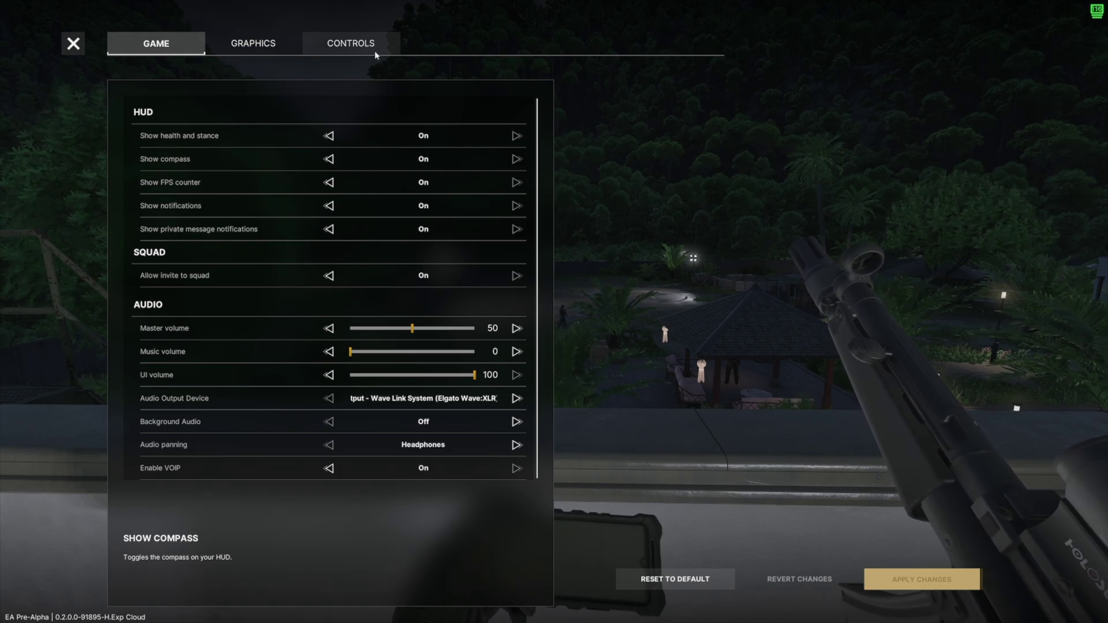
# In the controls settings, try a different activation mode for the Aim binding and restore Press (hold).
pyautogui.click(358, 46)
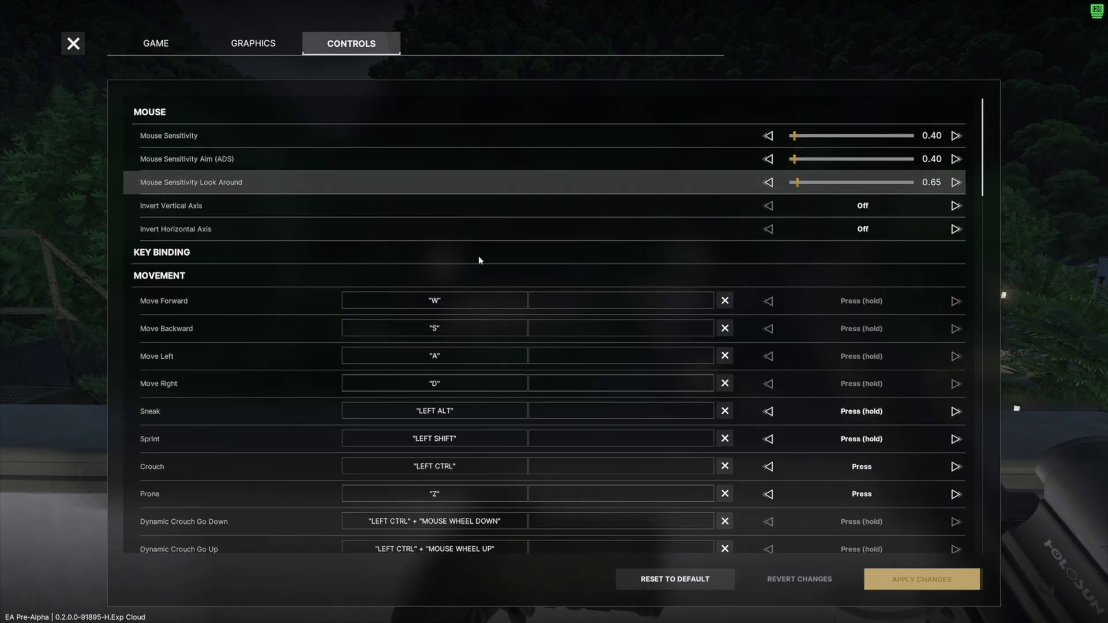
pyautogui.scroll(-5, 479, 260)
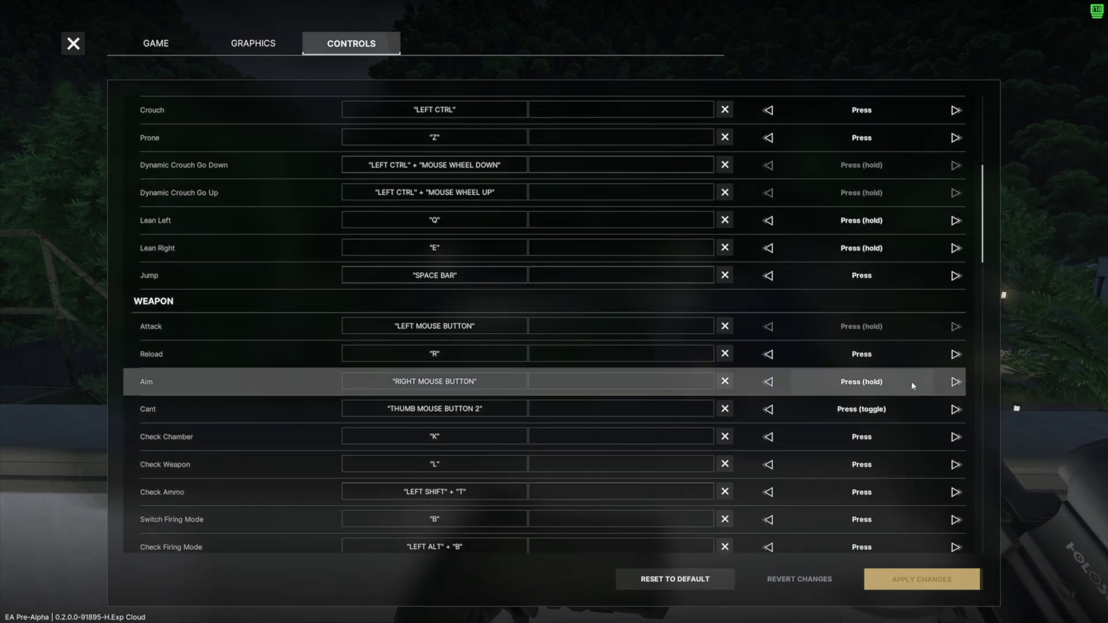
pyautogui.click(954, 382)
pyautogui.click(768, 382)
# Examine the mouse sensitivity values and the movement and weapon key bindings, and return to the game.
pyautogui.scroll(8, 538, 364)
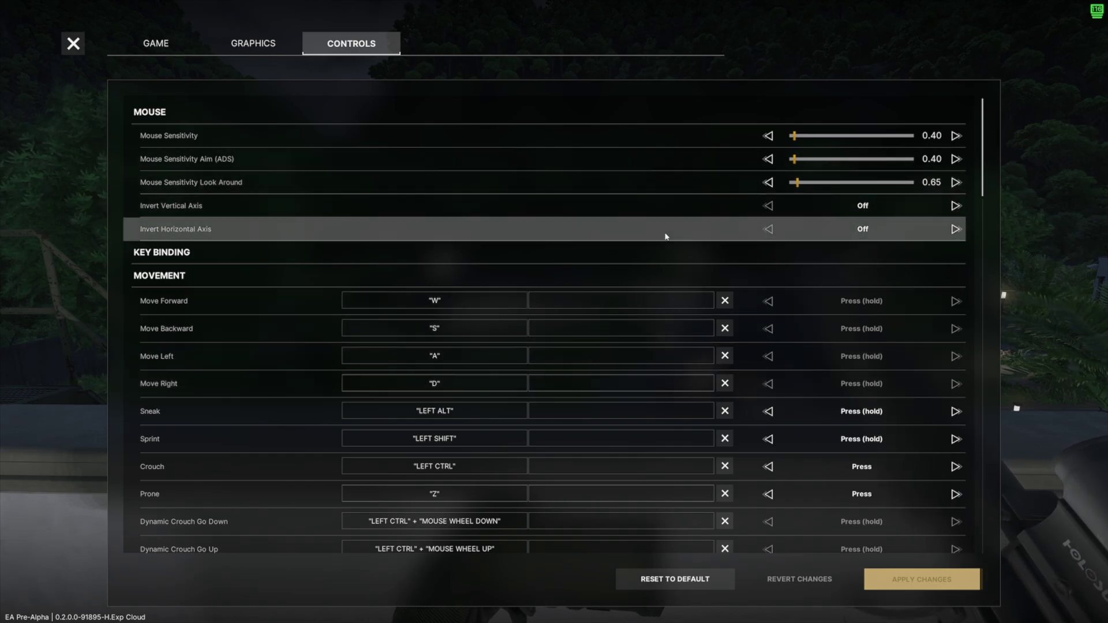
pyautogui.scroll(-7, 484, 319)
pyautogui.scroll(-6, 430, 317)
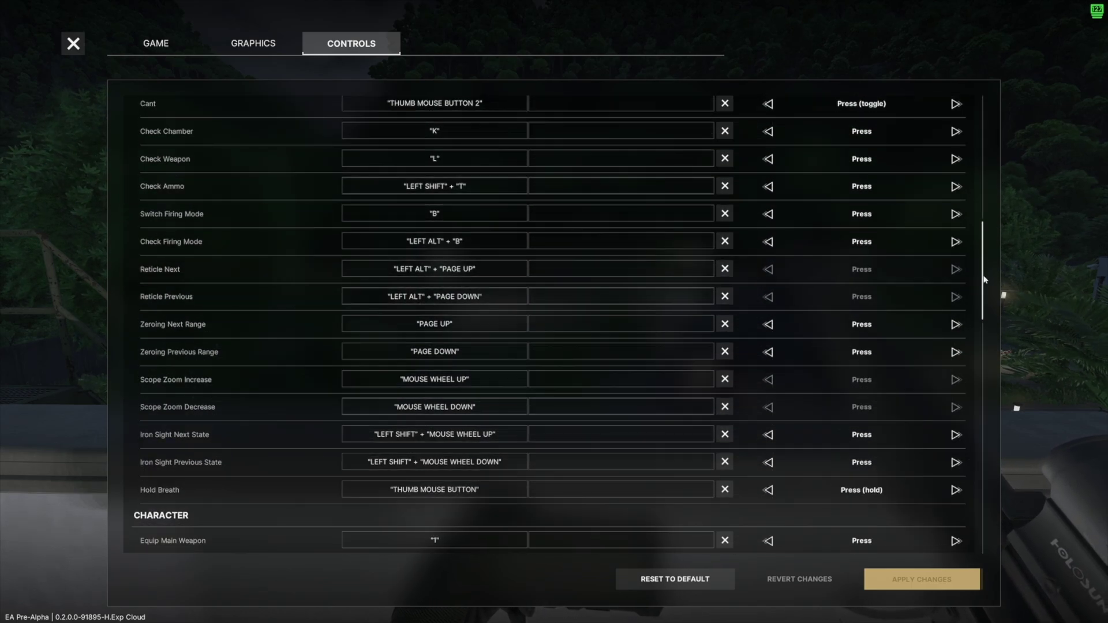
pyautogui.moveTo(986, 281); pyautogui.dragTo(990, 111)
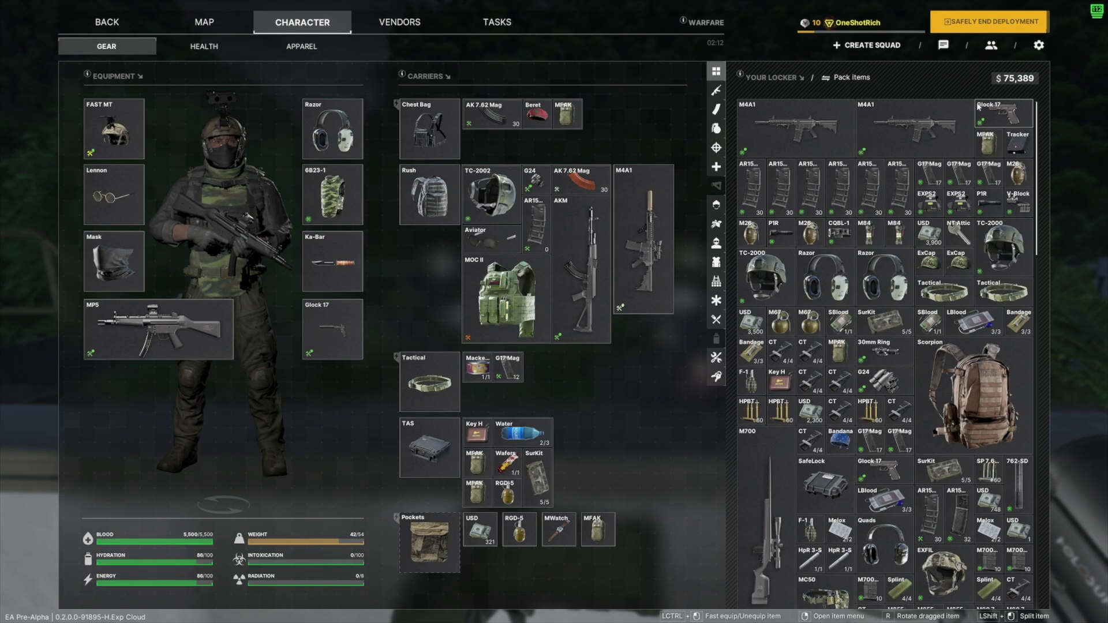
pyautogui.press('Tab')
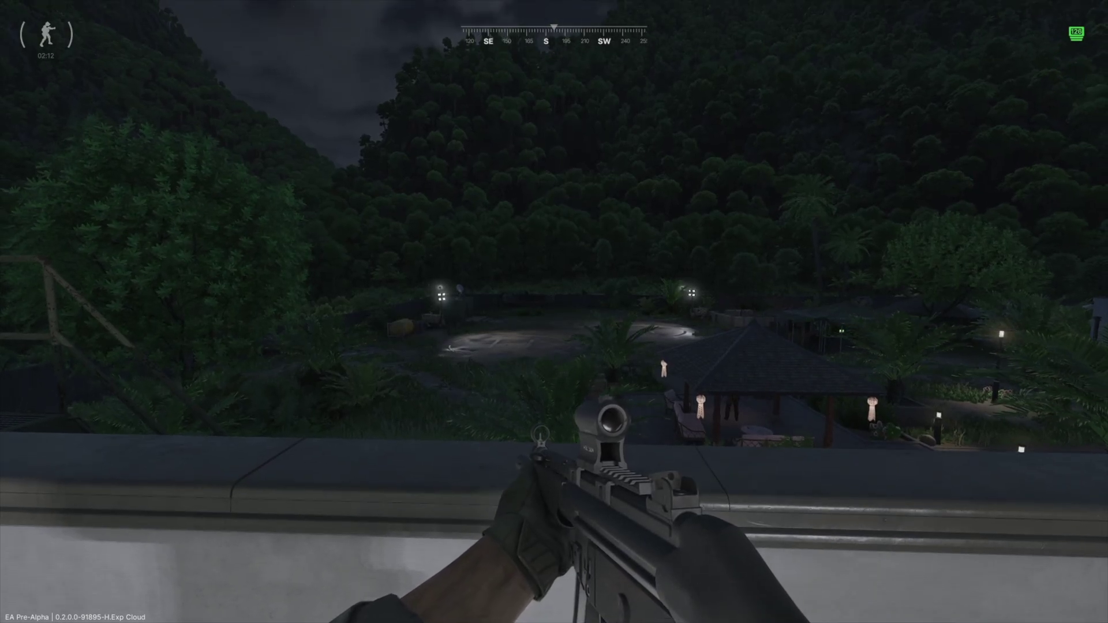